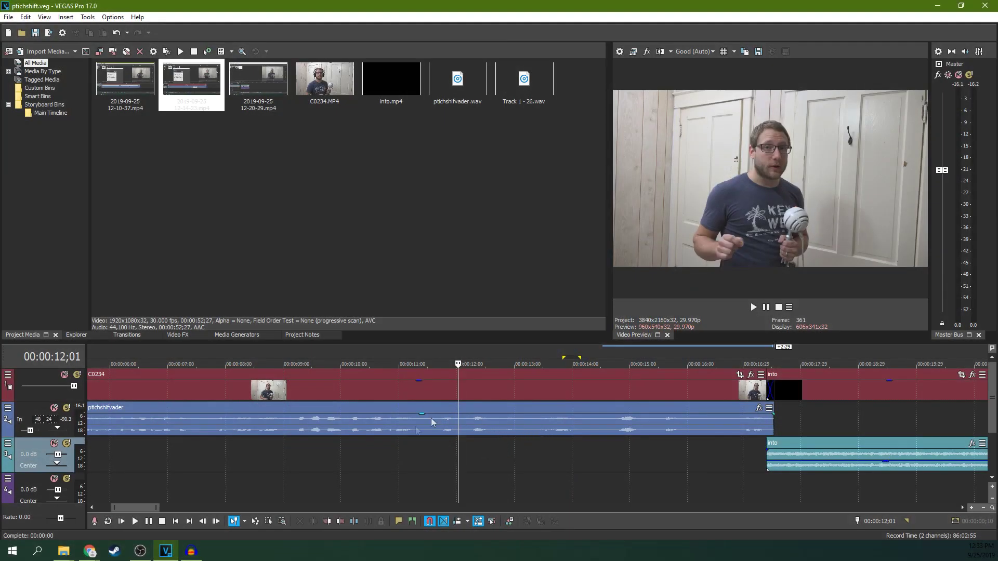
# - Select the ptichshifvader clip and play it to locate the section around 12;03
pyautogui.click(416, 426)
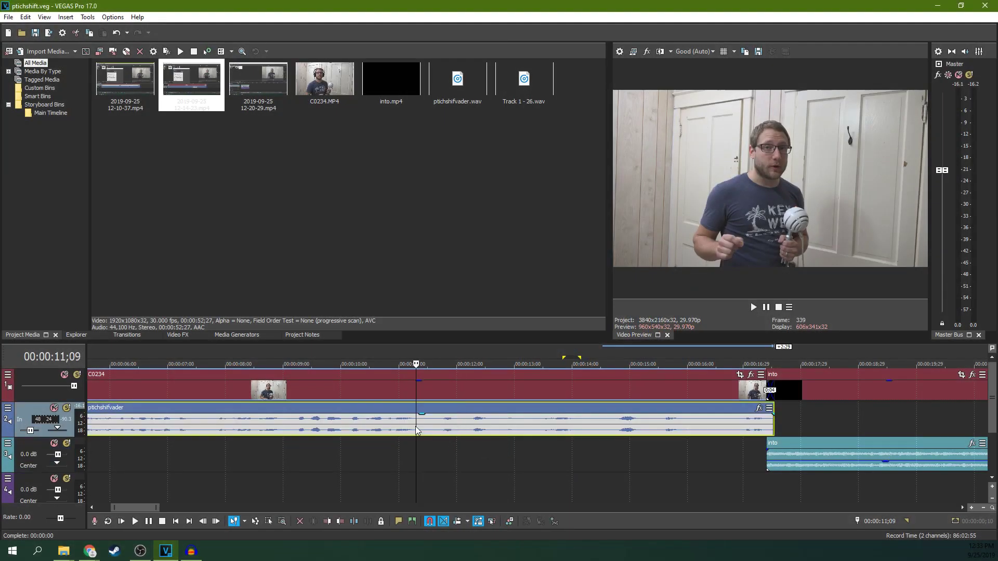
pyautogui.click(753, 307)
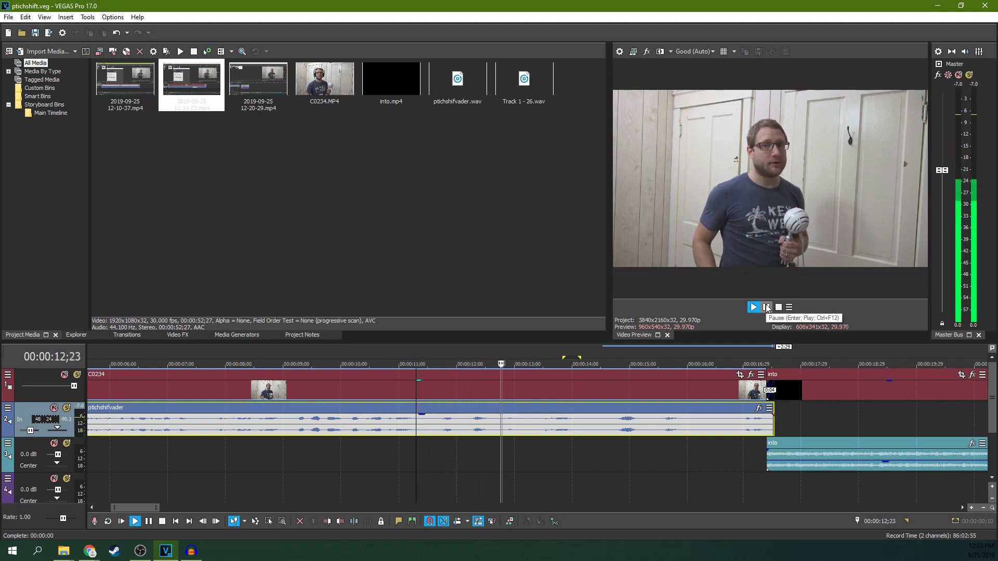
pyautogui.click(766, 307)
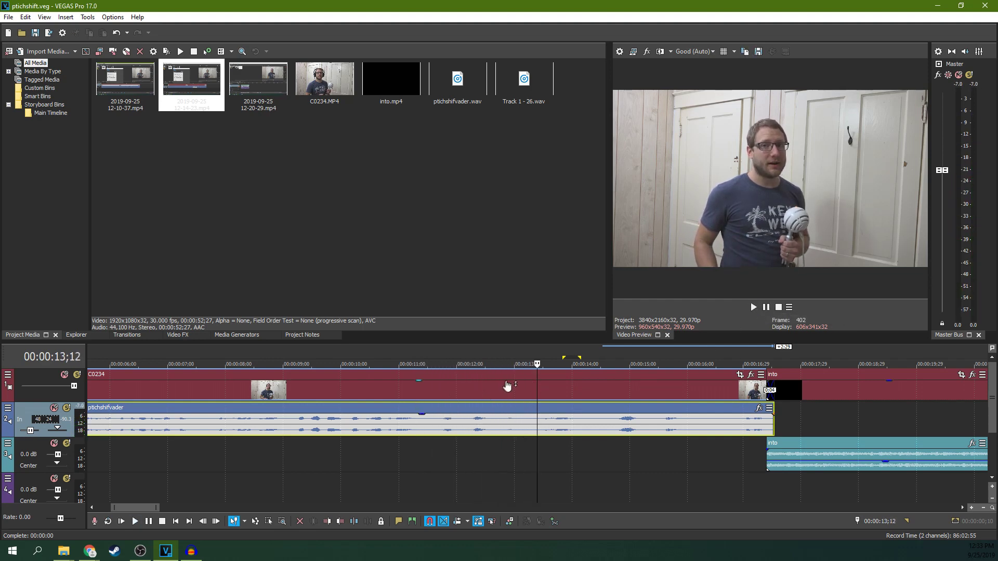
pyautogui.click(473, 419)
pyautogui.click(753, 308)
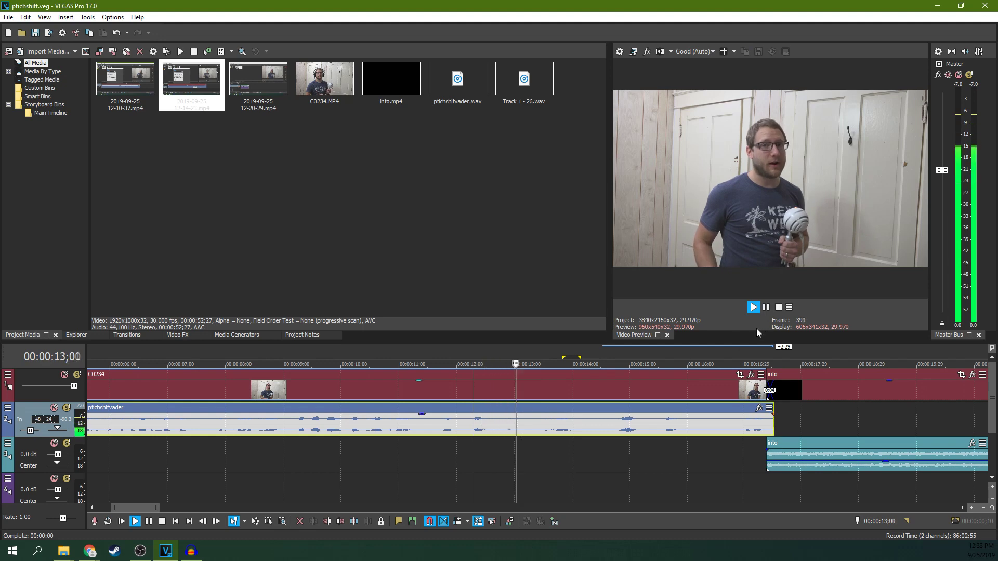
pyautogui.click(435, 425)
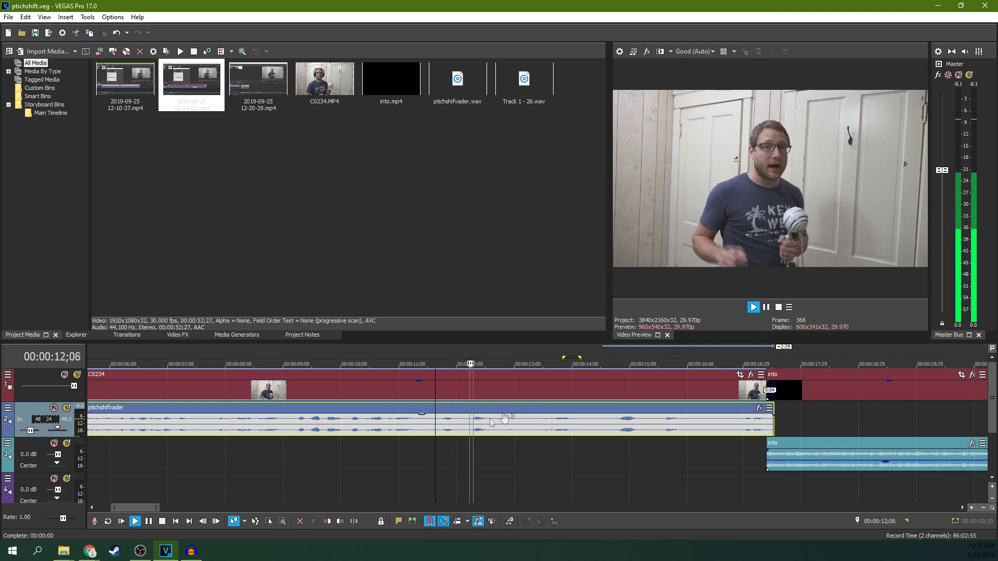
pyautogui.press('space')
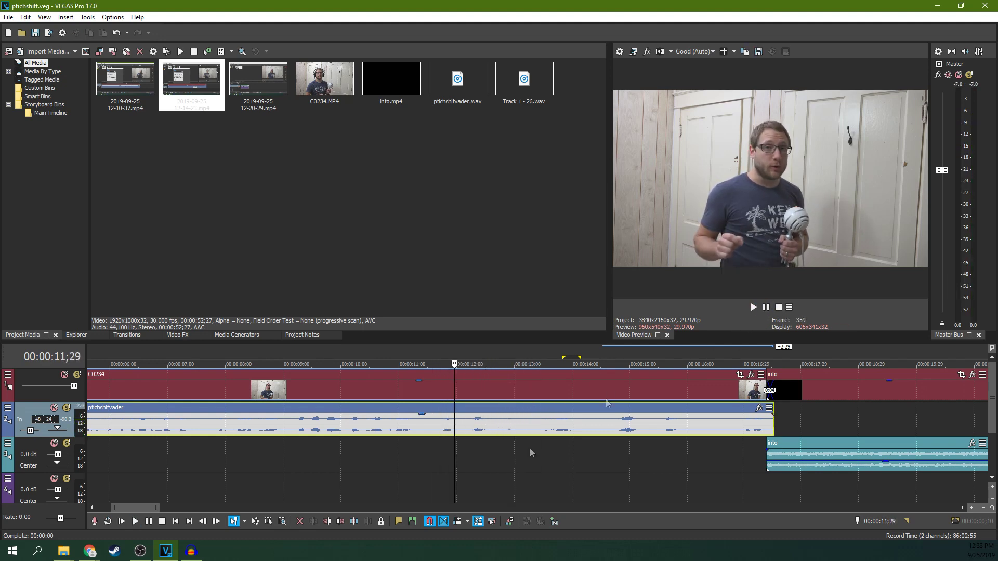
pyautogui.click(492, 522)
# - Split the clip at 11;17 and again at 13;09, isolating the middle piece
pyautogui.click(435, 432)
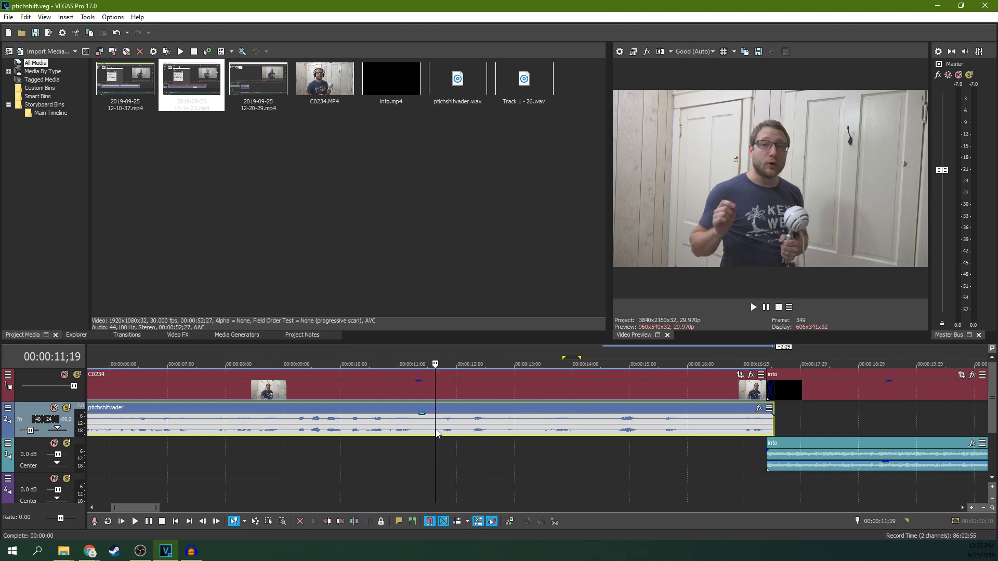
pyautogui.click(431, 430)
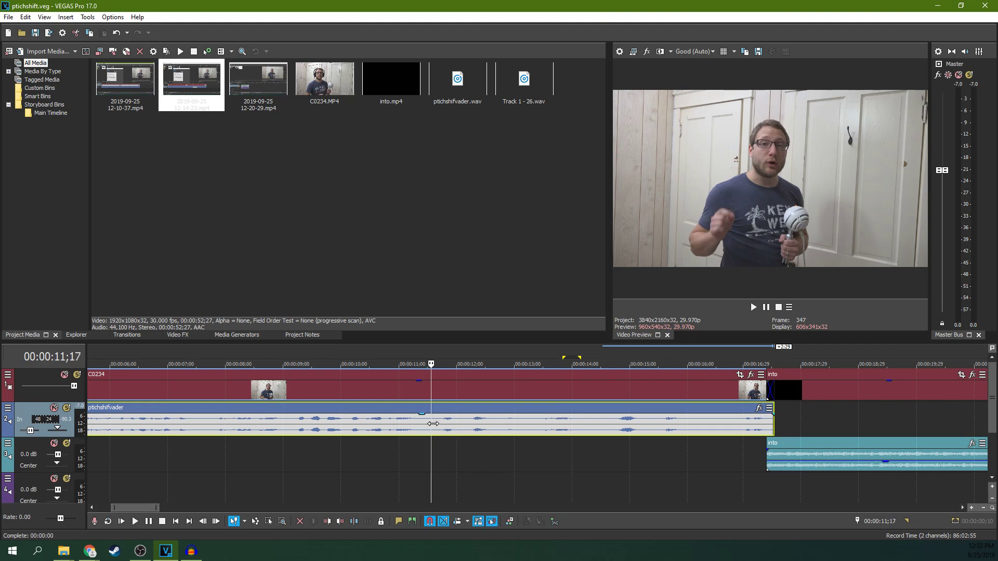
pyautogui.press('s')
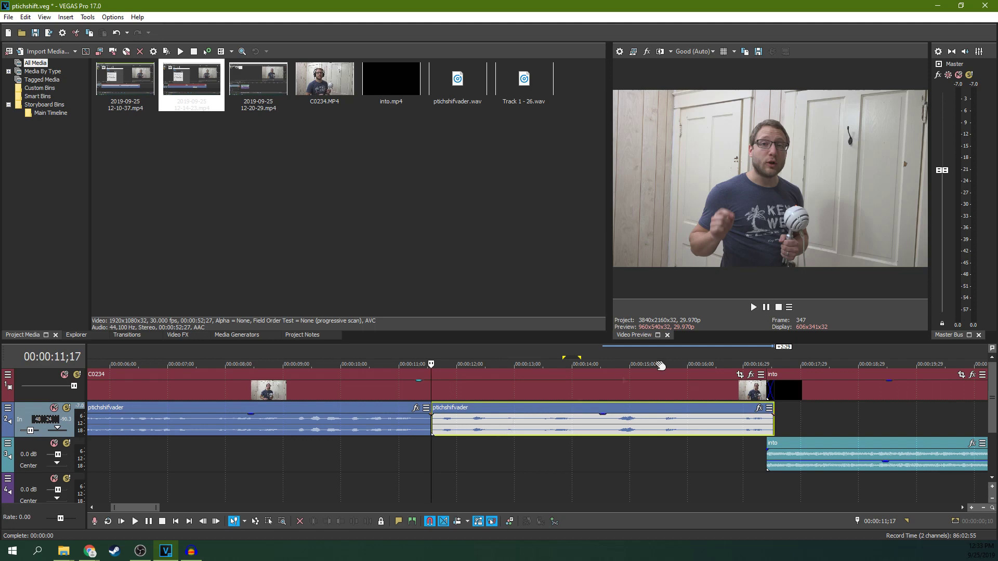
pyautogui.click(754, 308)
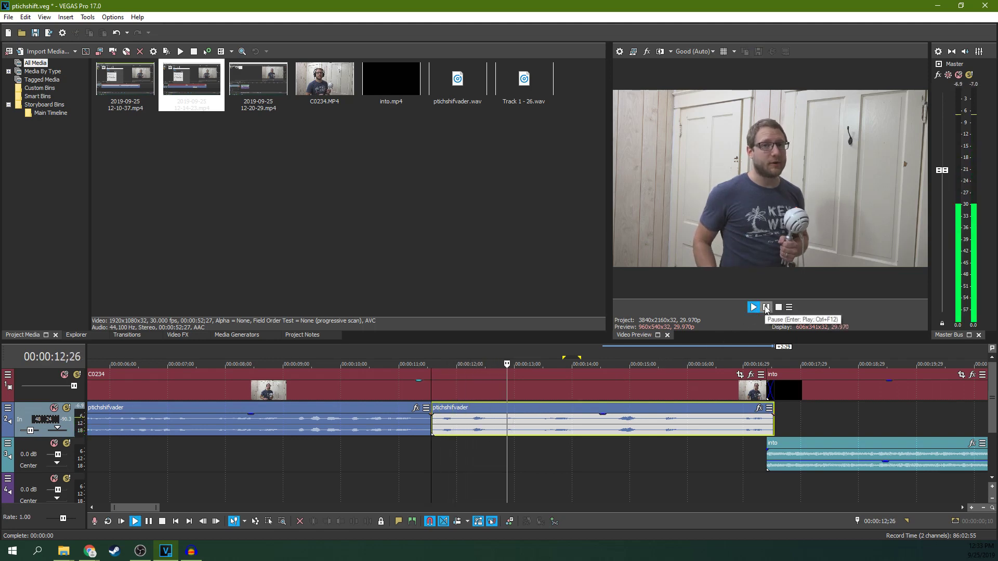
pyautogui.click(766, 307)
pyautogui.press('Left')
pyautogui.press('Left')
pyautogui.press('Left')
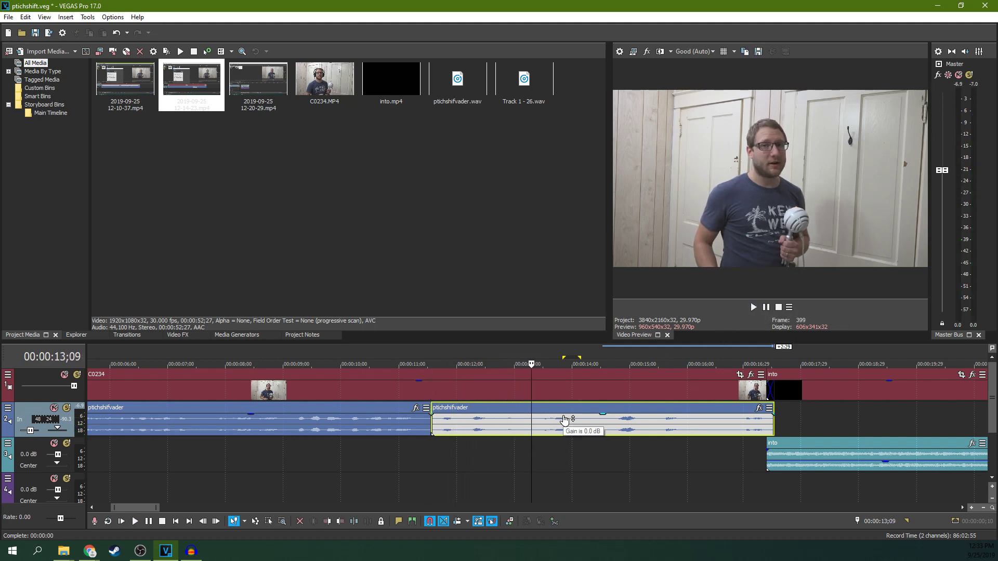
pyautogui.press('s')
# - Select the middle piece with the playhead at 11;22 and bring up its actions menu
pyautogui.click(470, 428)
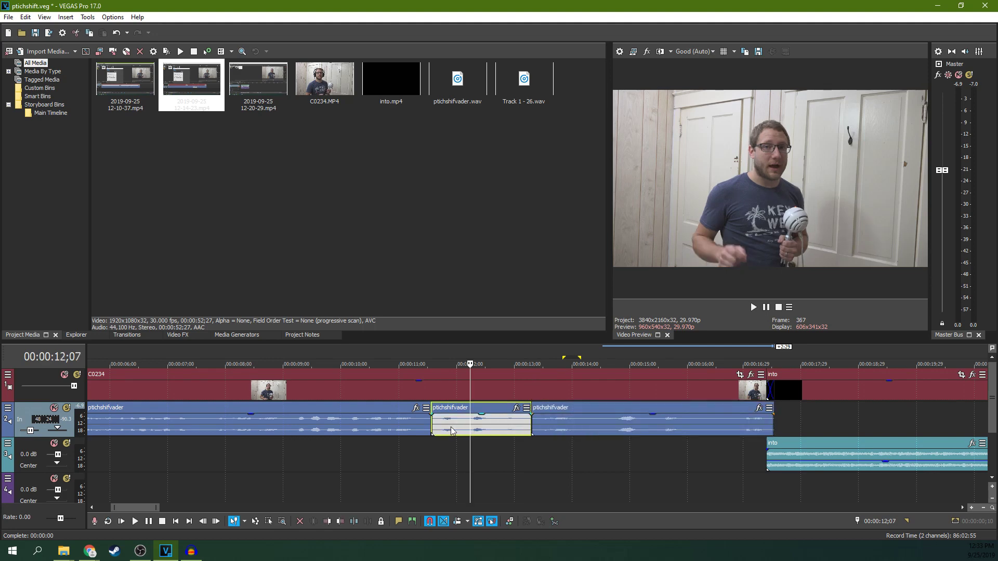
pyautogui.click(441, 429)
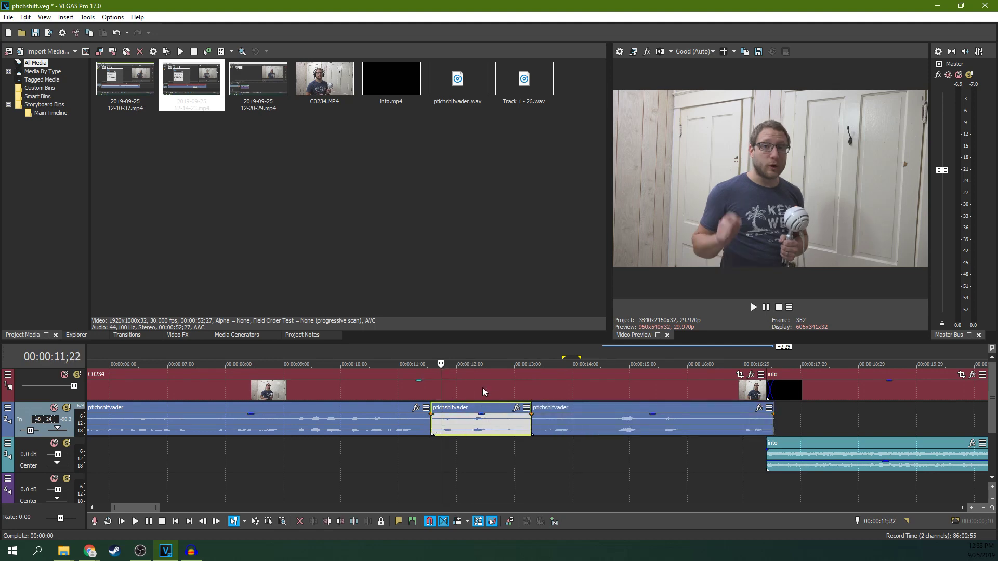
pyautogui.rightClick(459, 421)
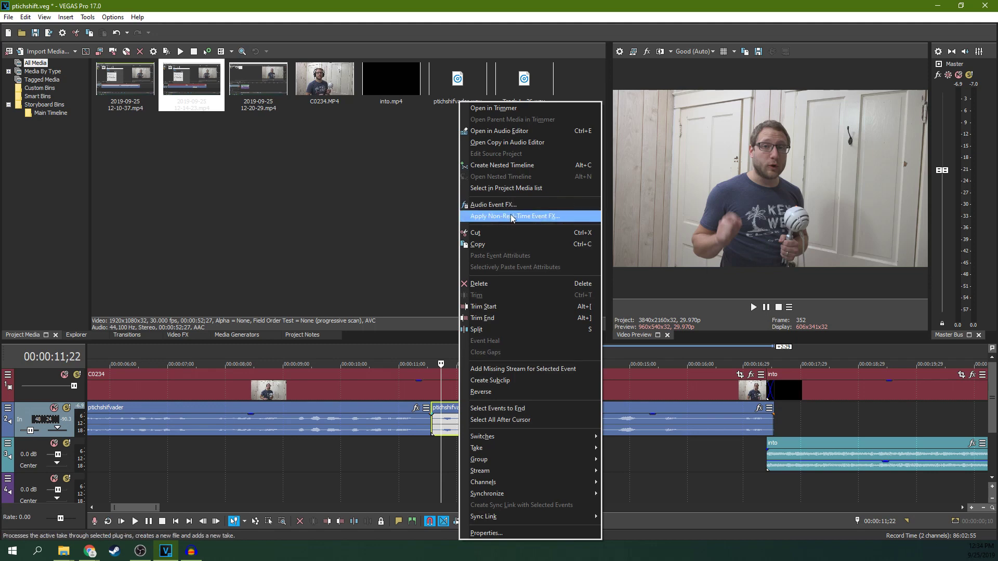
# - Add the Pitch Shift plug-in as an Audio Event FX on the middle ptichshifvader piece
pyautogui.click(502, 206)
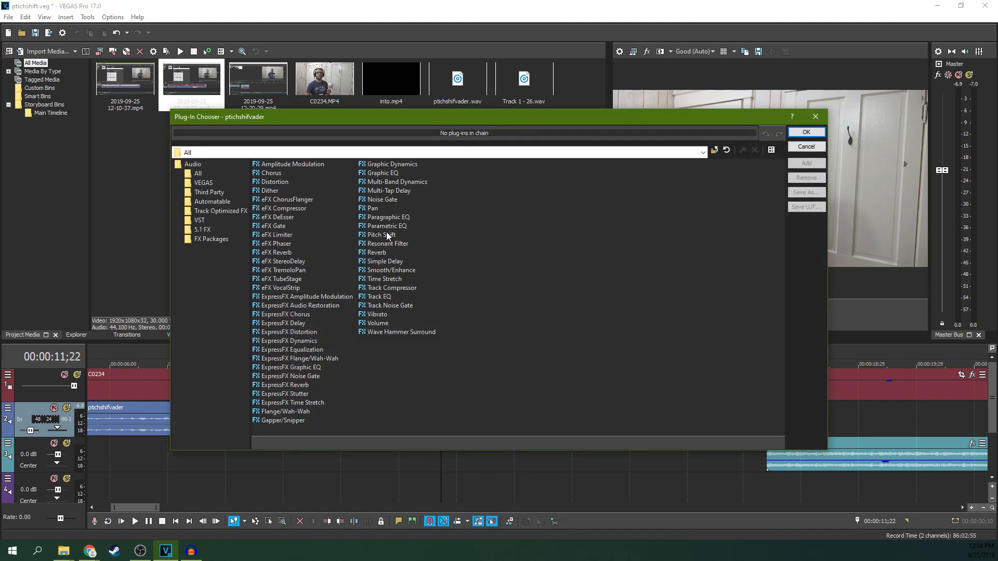
pyautogui.click(386, 233)
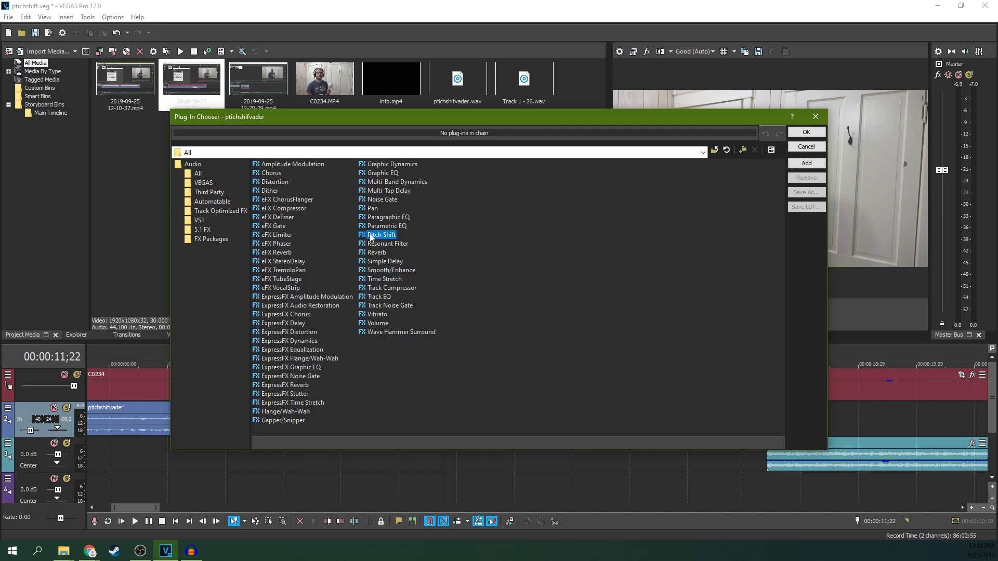
pyautogui.click(800, 163)
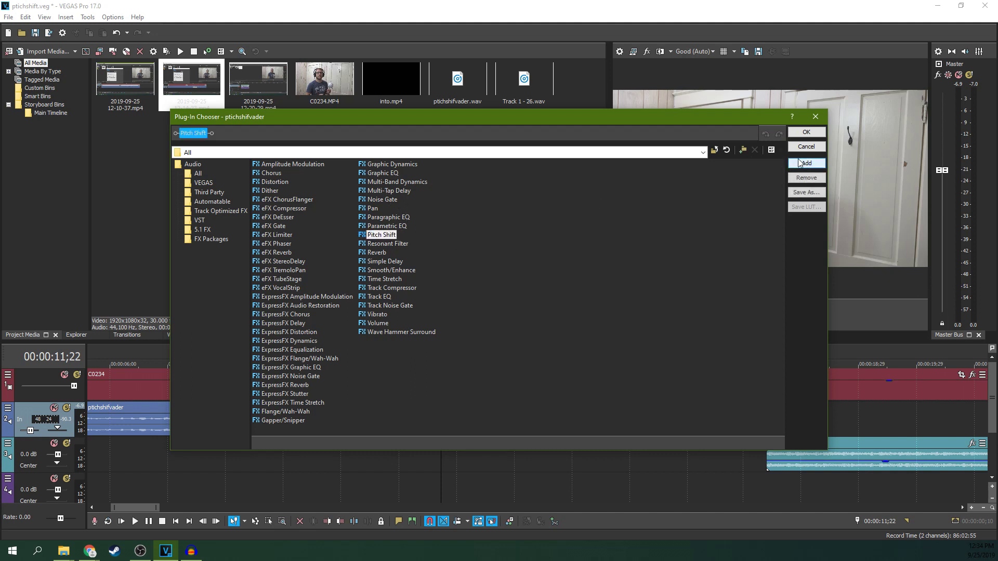
pyautogui.click(806, 132)
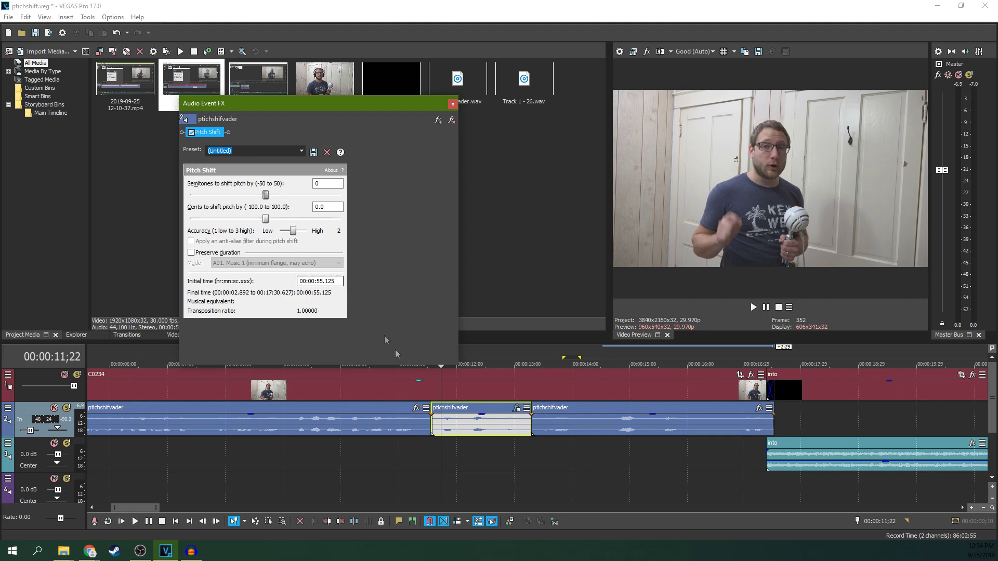
# - Preview the middle piece and set the Pitch Shift Semitones slider to -9
pyautogui.click(446, 422)
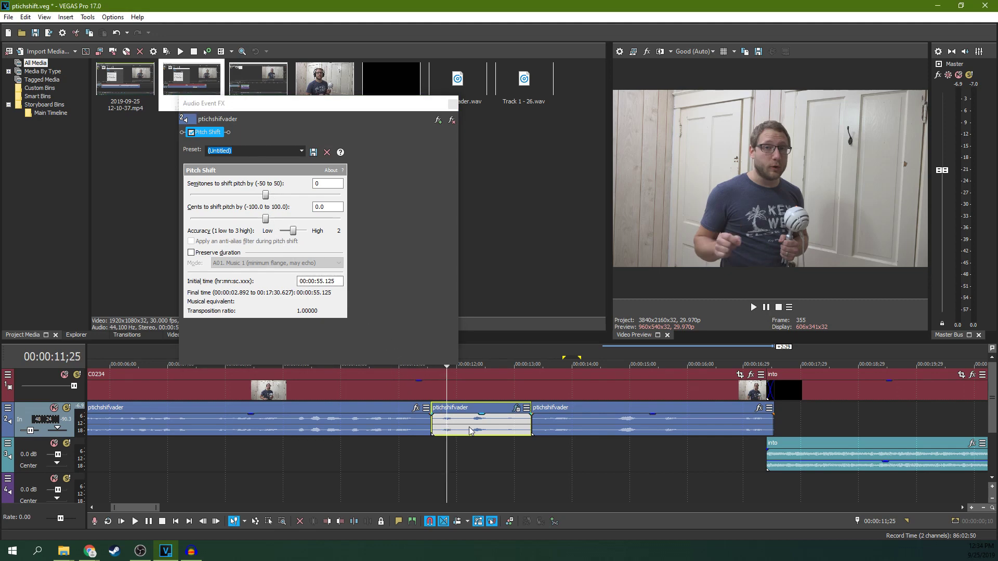
pyautogui.press('space')
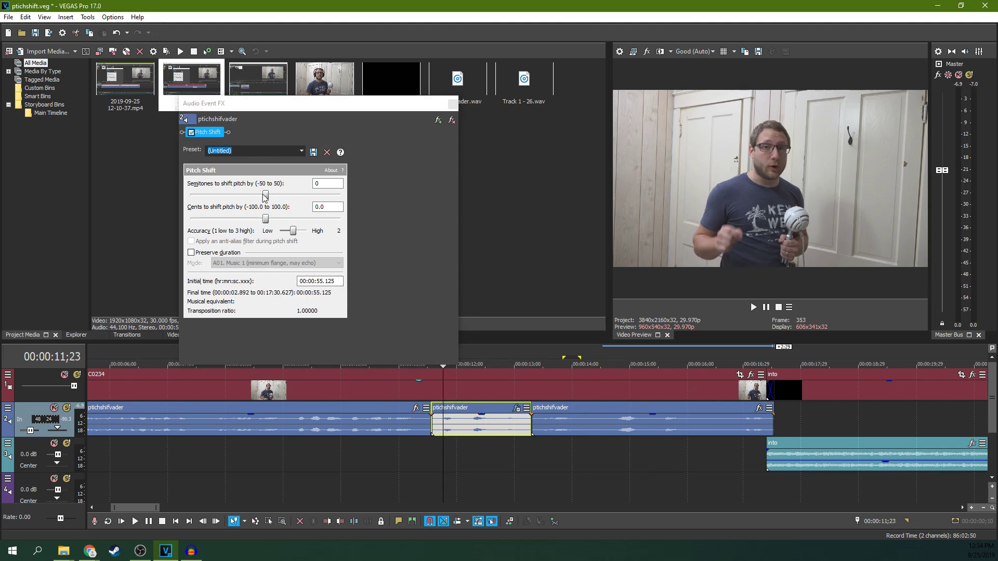
pyautogui.moveTo(265, 196); pyautogui.dragTo(236, 195)
pyautogui.click(444, 429)
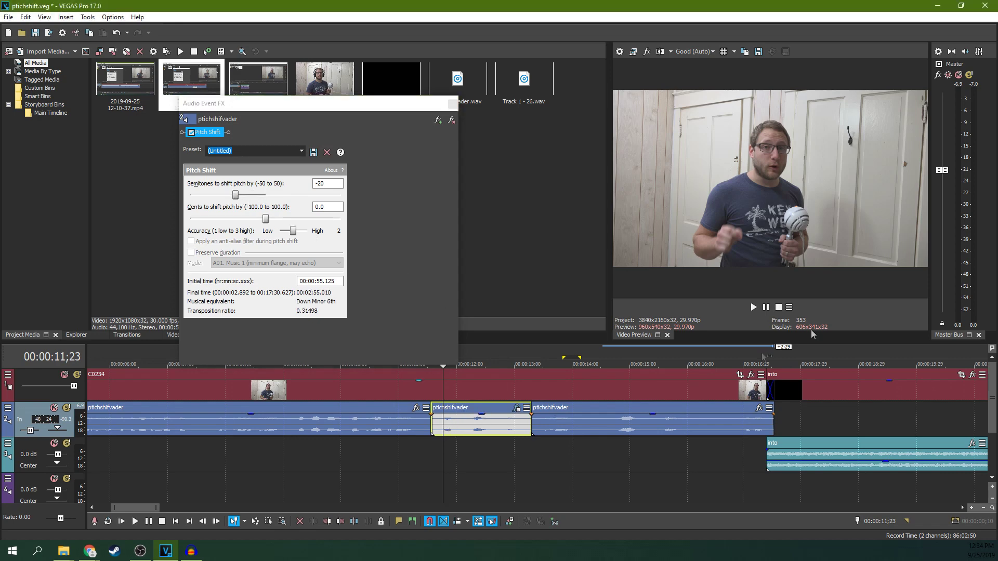
pyautogui.click(753, 307)
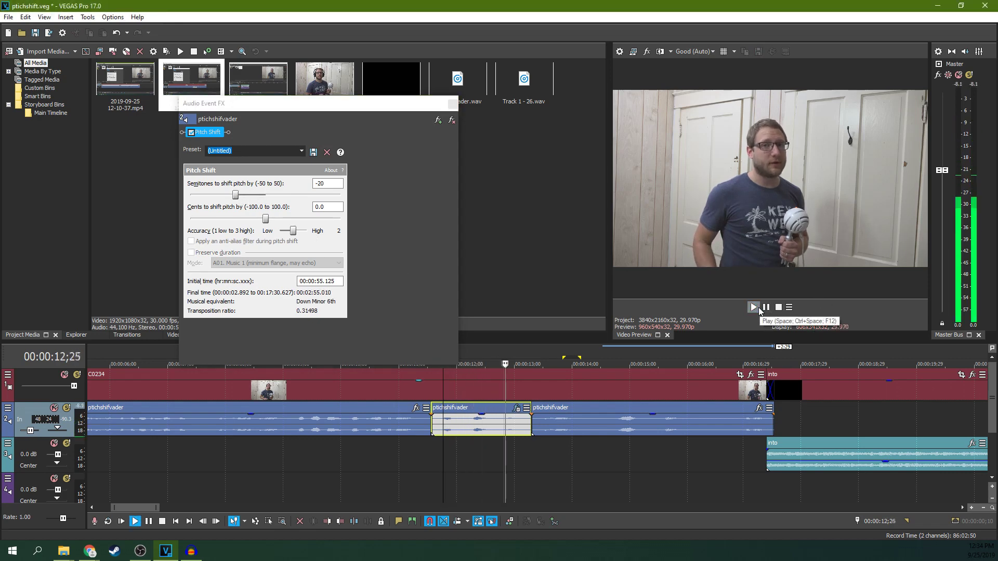
pyautogui.press('space')
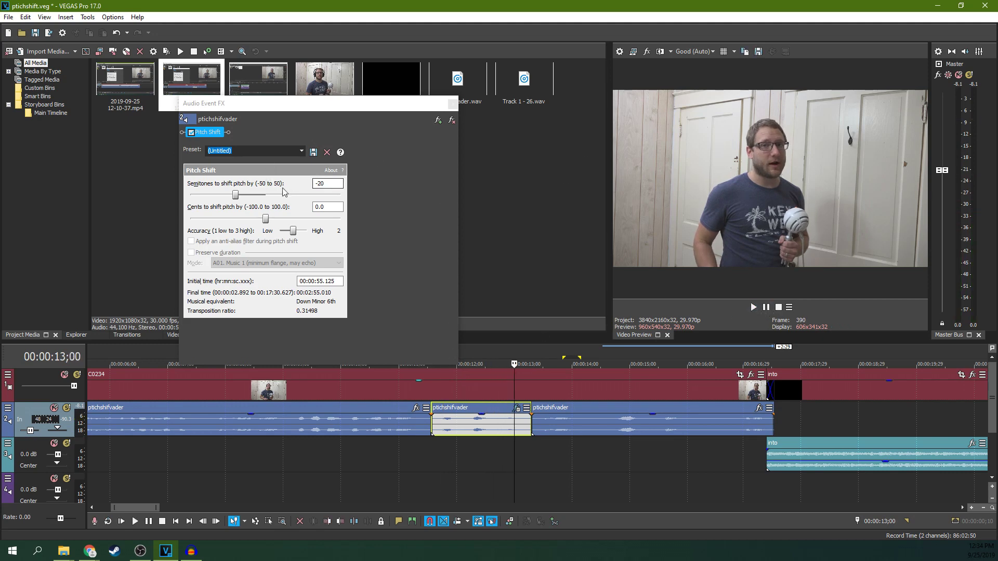
pyautogui.moveTo(237, 196); pyautogui.dragTo(253, 195)
# - Enable Preserve duration, preview the shifted clip, and raise Accuracy to 3 (High)
pyautogui.click(192, 253)
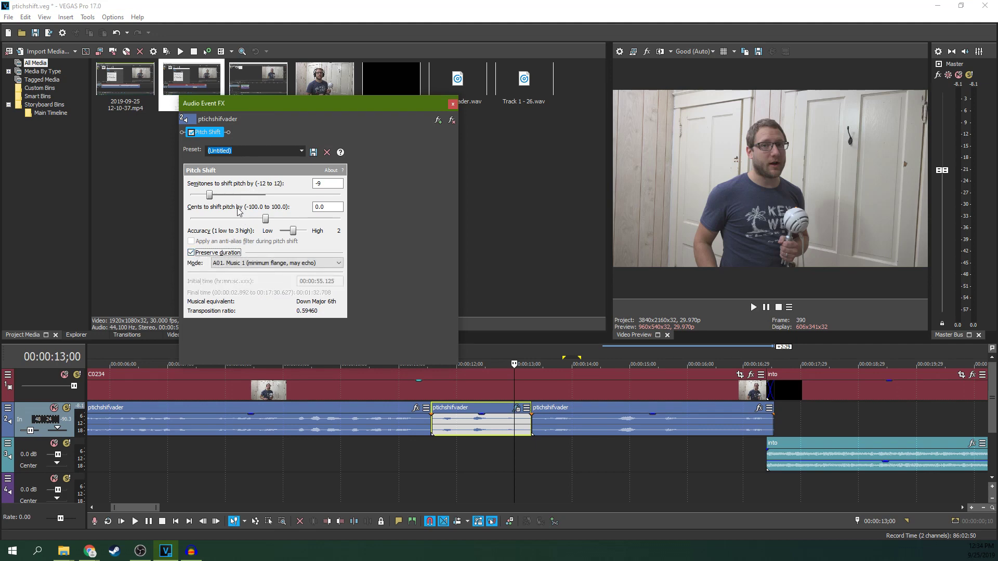
pyautogui.moveTo(213, 198)
pyautogui.mouseDown()
pyautogui.moveTo(333, 194)
pyautogui.moveTo(215, 197)
pyautogui.mouseUp()
pyautogui.click(440, 432)
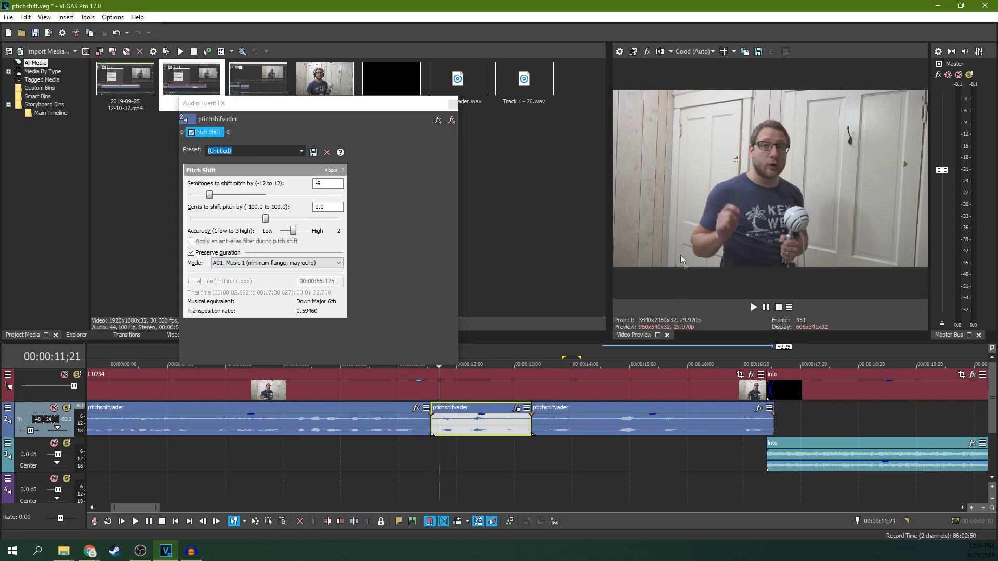
pyautogui.click(753, 307)
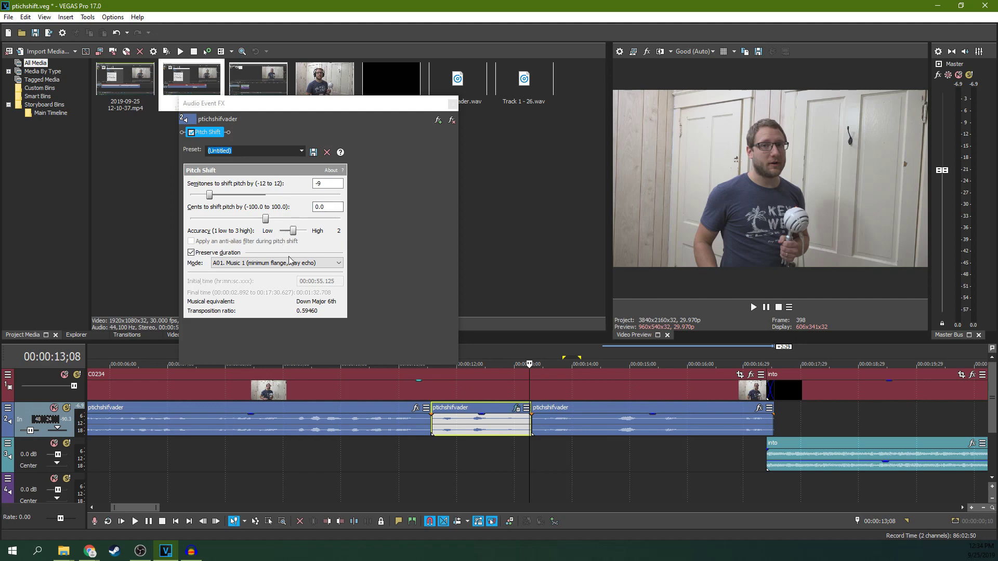
pyautogui.moveTo(291, 232); pyautogui.dragTo(309, 233)
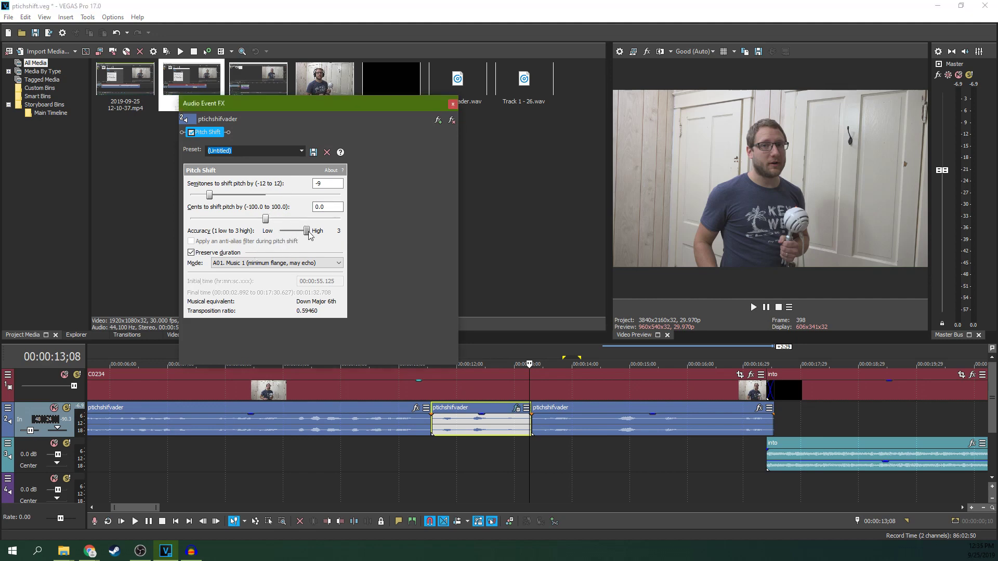
pyautogui.click(275, 263)
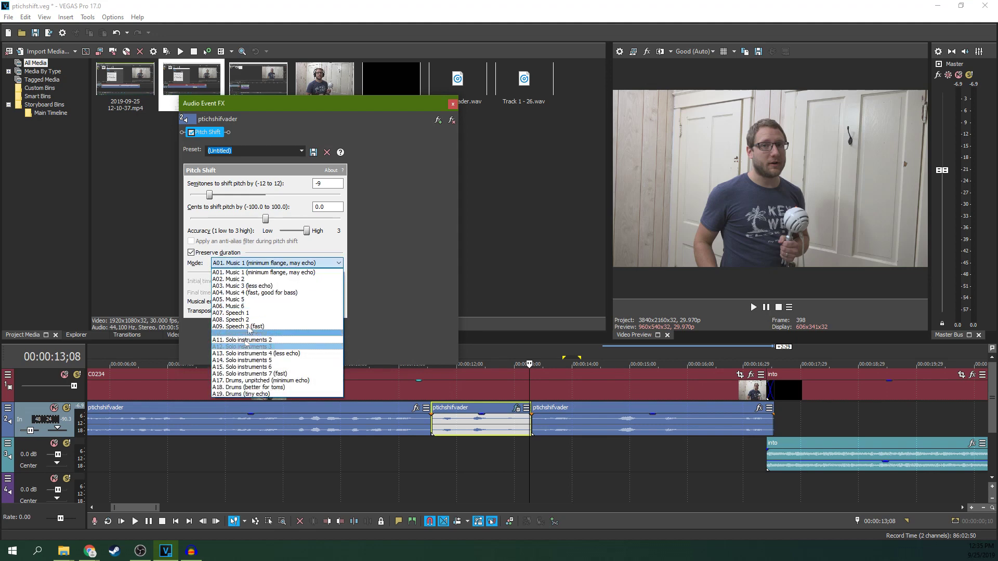
# - Switch the Pitch Shift mode to A07. Speech 1 and preview the result
pyautogui.click(260, 313)
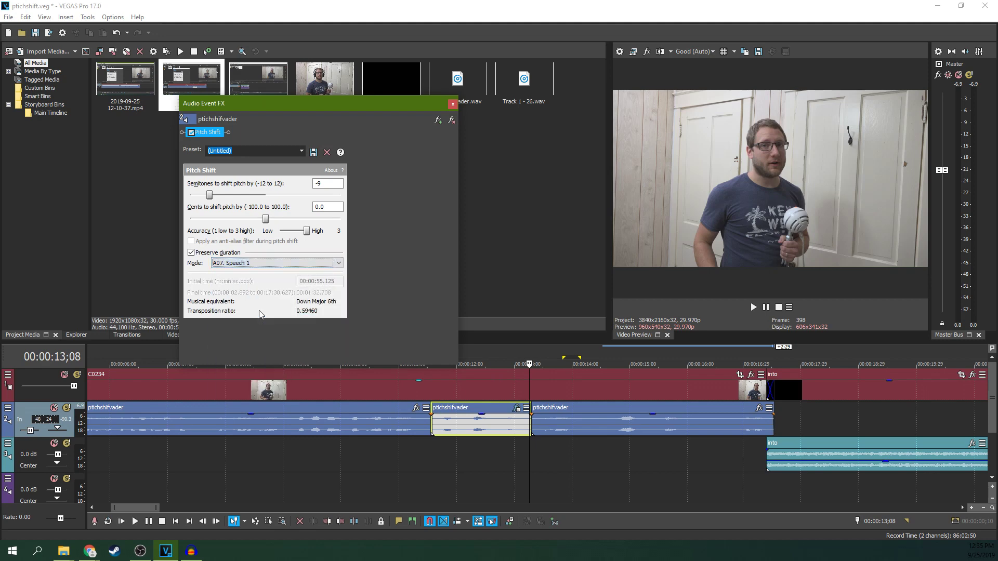
pyautogui.click(429, 424)
pyautogui.click(753, 307)
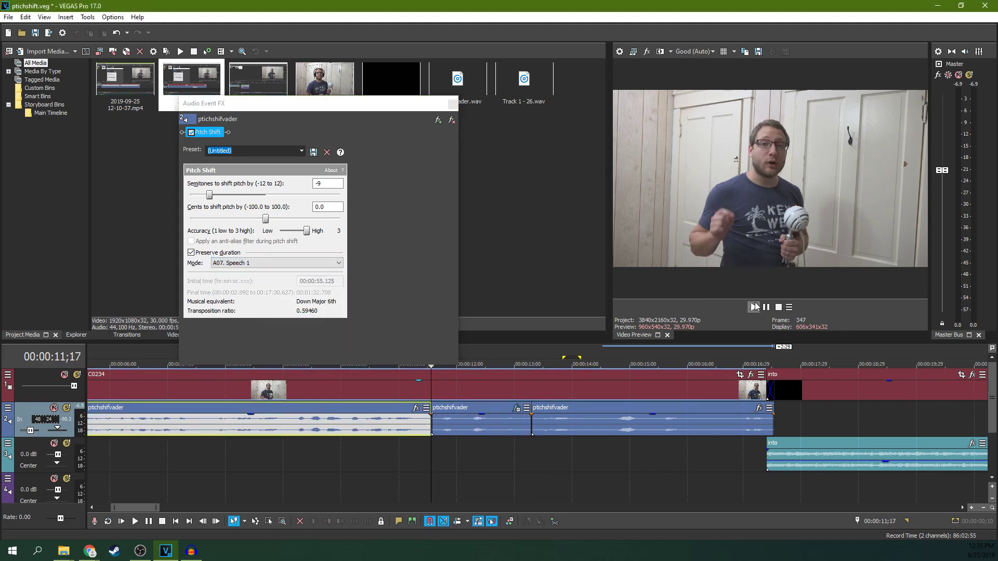
pyautogui.click(768, 307)
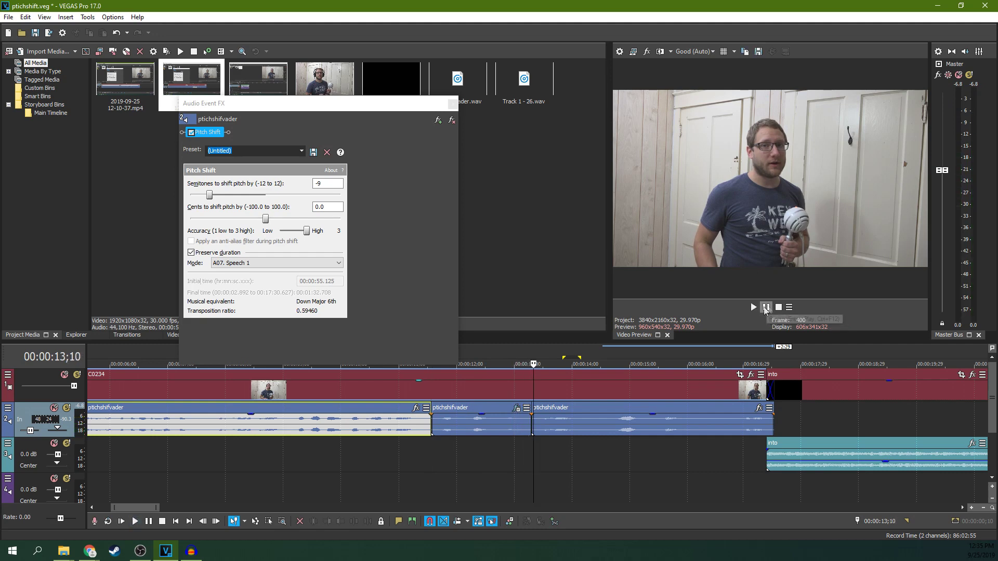
# - Select the shifted clip, reposition the playhead, and drag the Semitones slider back to 0
pyautogui.click(454, 431)
pyautogui.click(471, 429)
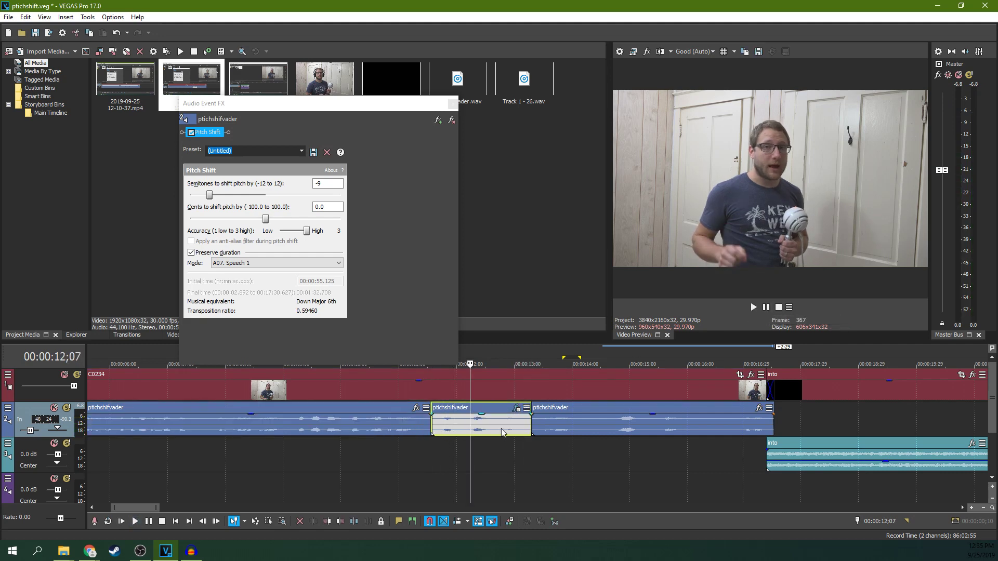
pyautogui.click(523, 429)
pyautogui.click(441, 431)
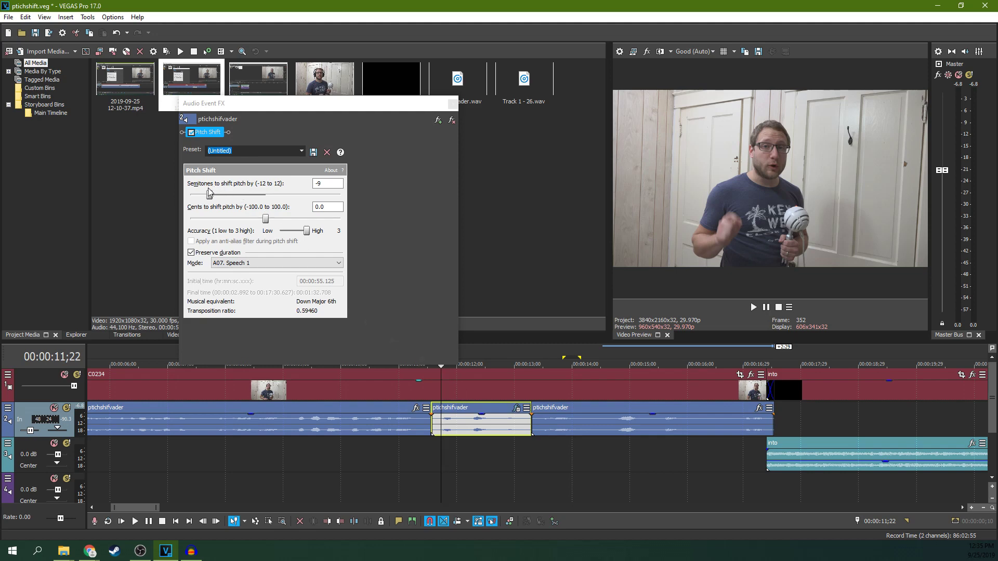
pyautogui.moveTo(210, 194); pyautogui.dragTo(298, 196)
# - Preview the middle clip raised 5 semitones (Up 4th), playing it twice
pyautogui.click(438, 426)
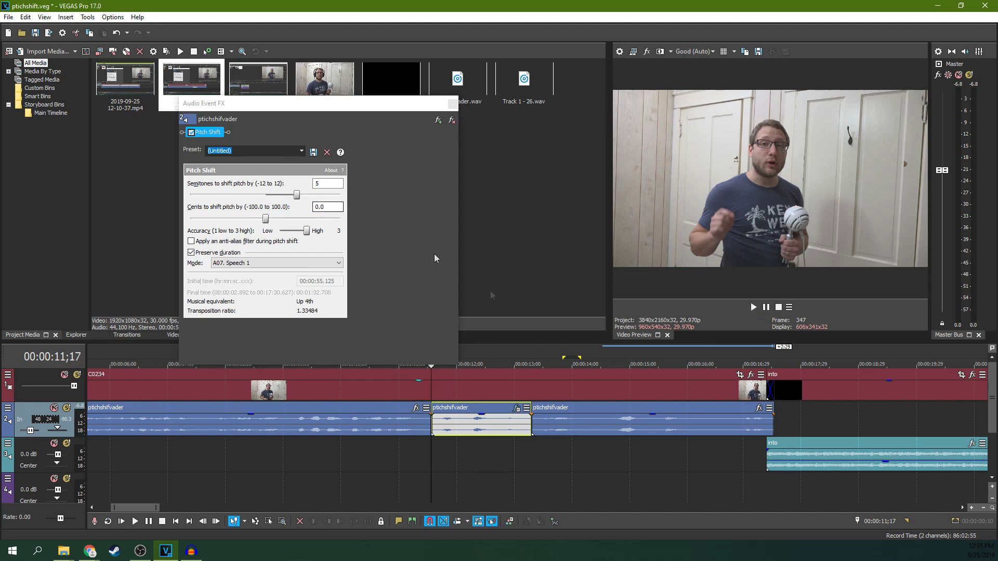
pyautogui.click(753, 307)
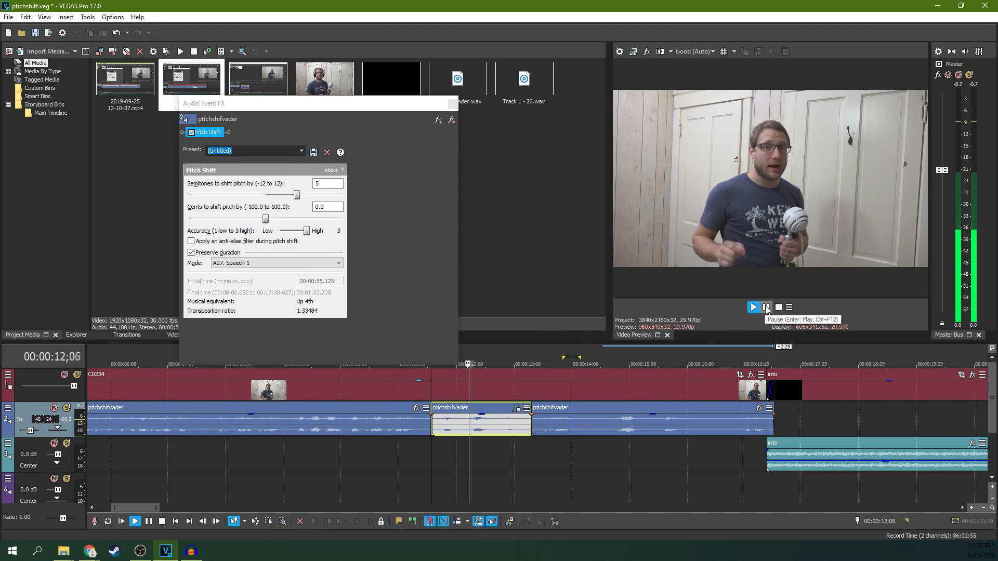
pyautogui.click(766, 307)
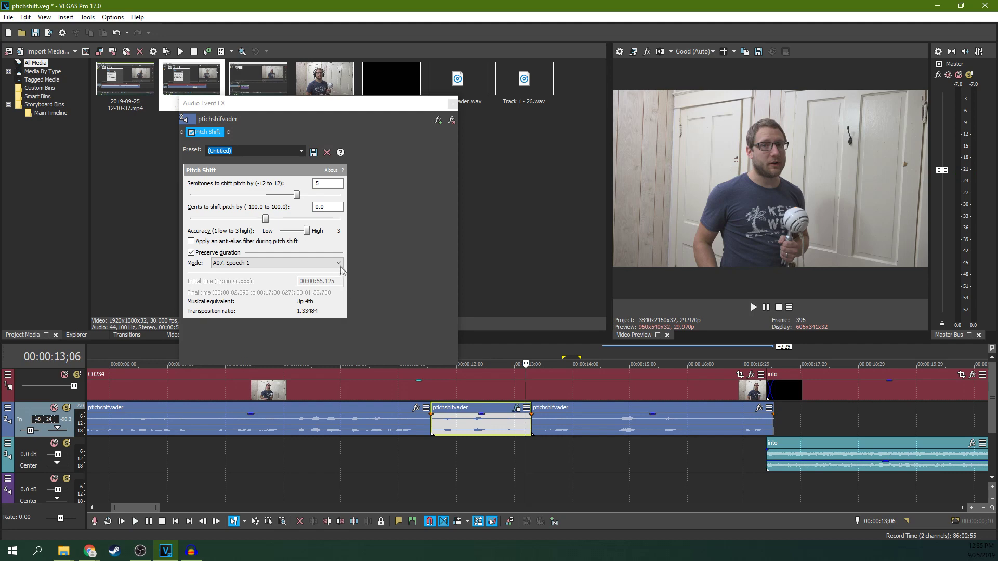
pyautogui.click(455, 428)
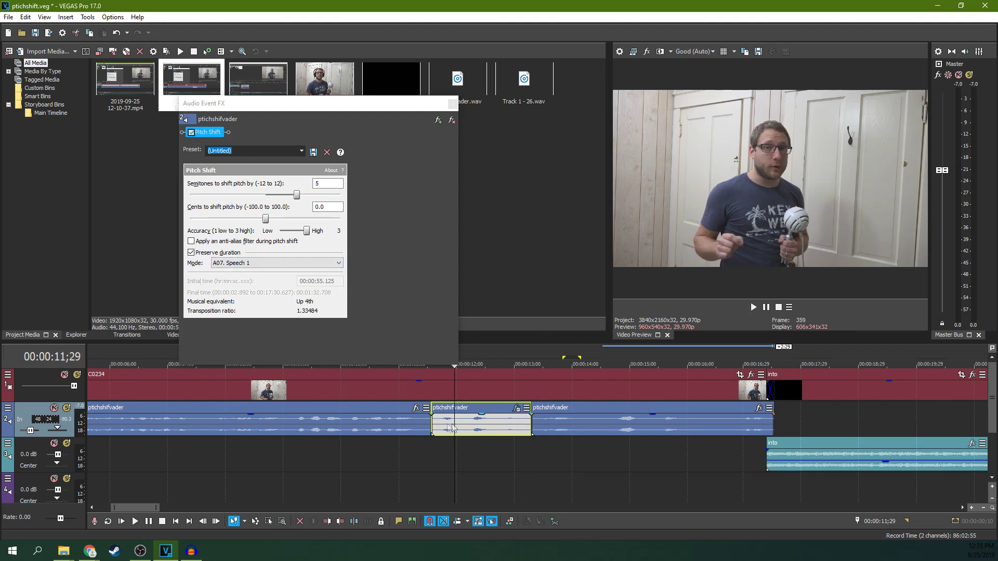
pyautogui.click(753, 308)
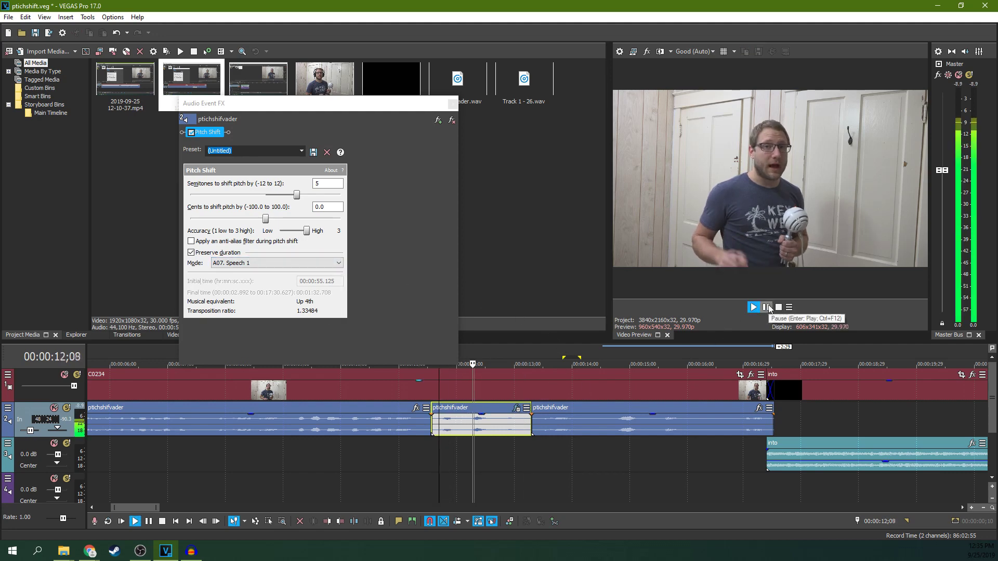
pyautogui.click(767, 307)
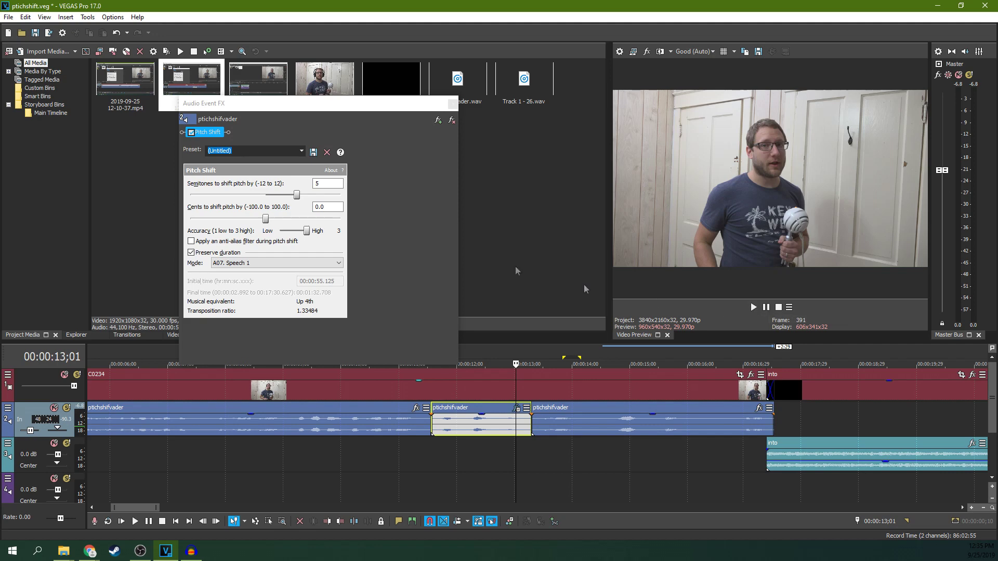
# - Switch the Pitch Shift mode to A09. Speech 3 (fast) and preview the clip again
pyautogui.click(306, 232)
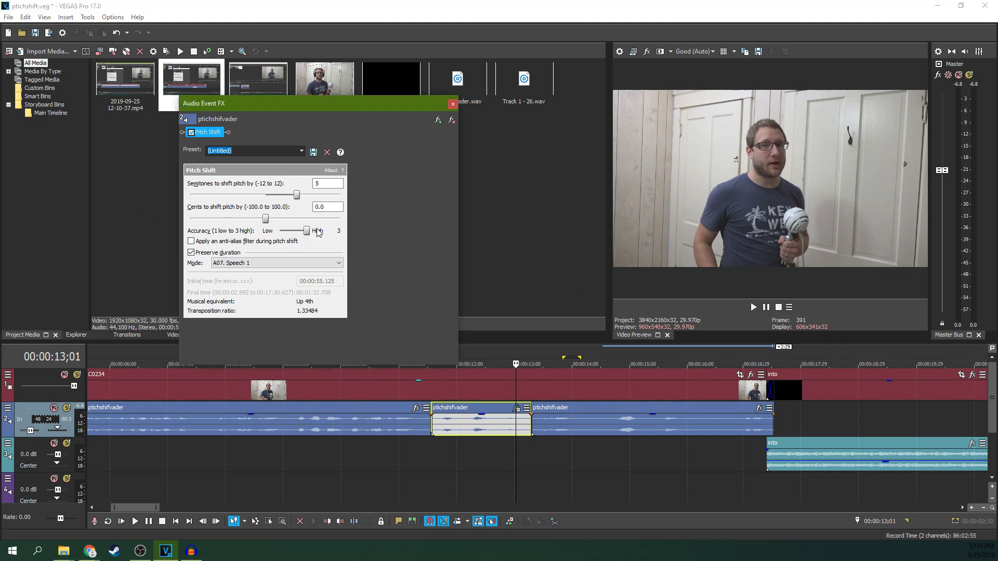
pyautogui.click(279, 264)
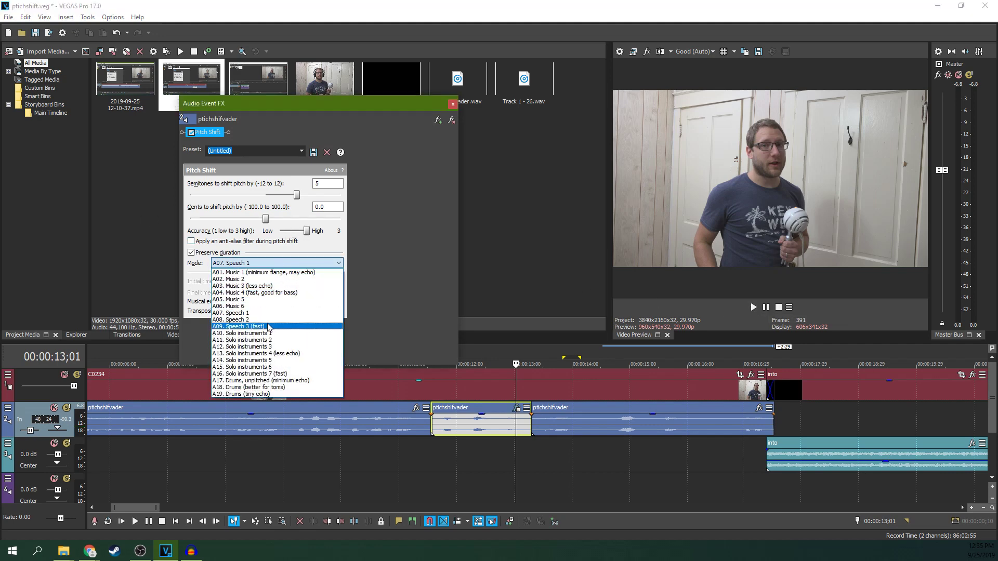
pyautogui.click(279, 327)
pyautogui.click(436, 424)
pyautogui.click(753, 307)
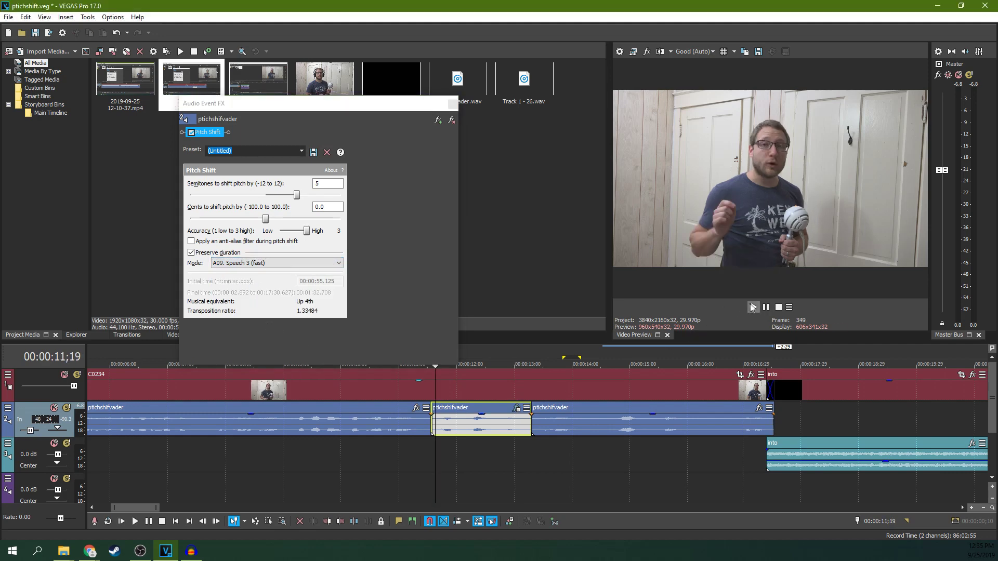
pyautogui.click(766, 308)
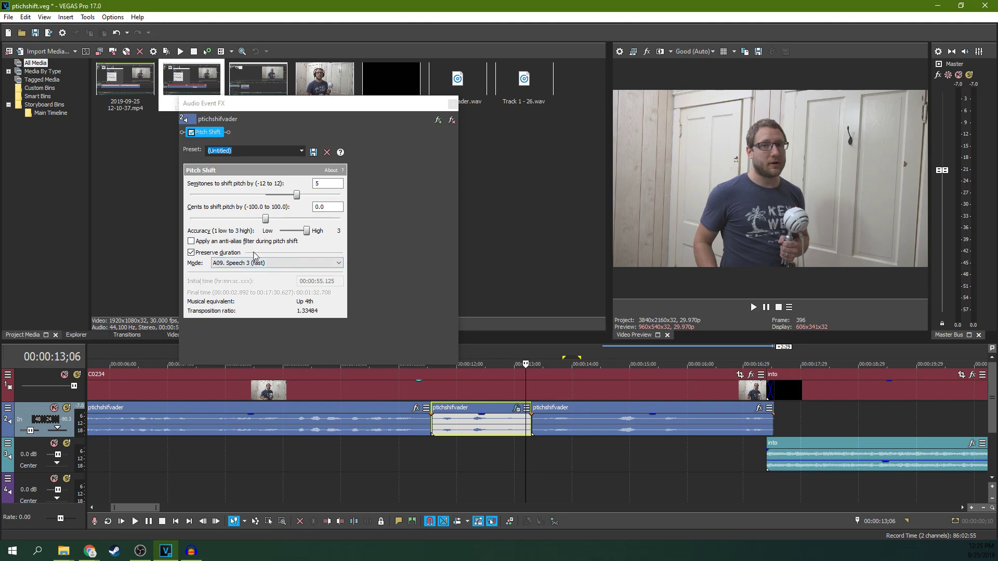
pyautogui.click(254, 151)
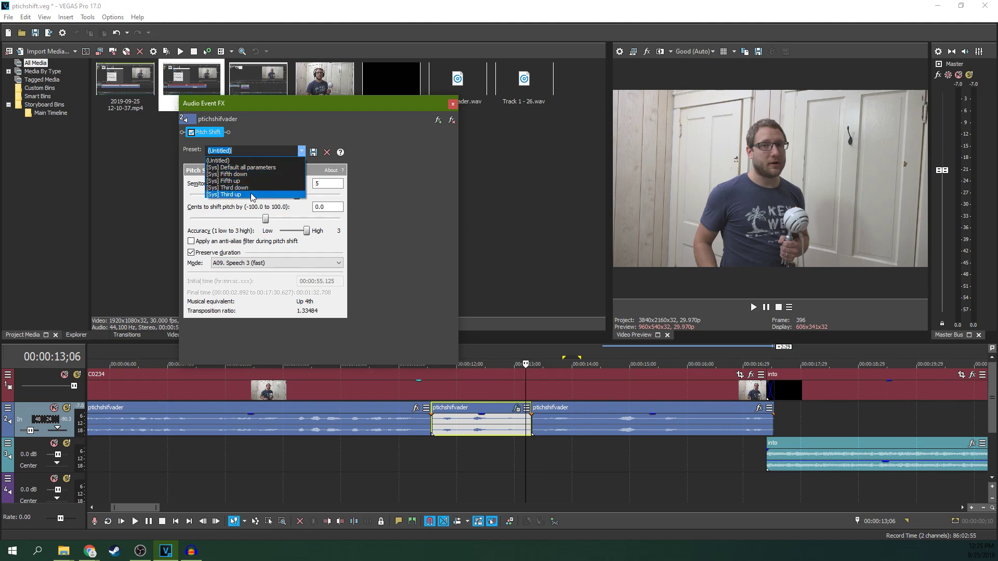
# - Dismiss the Preset list without choosing a preset, keeping the Untitled +5 semitone setting
pyautogui.click(276, 138)
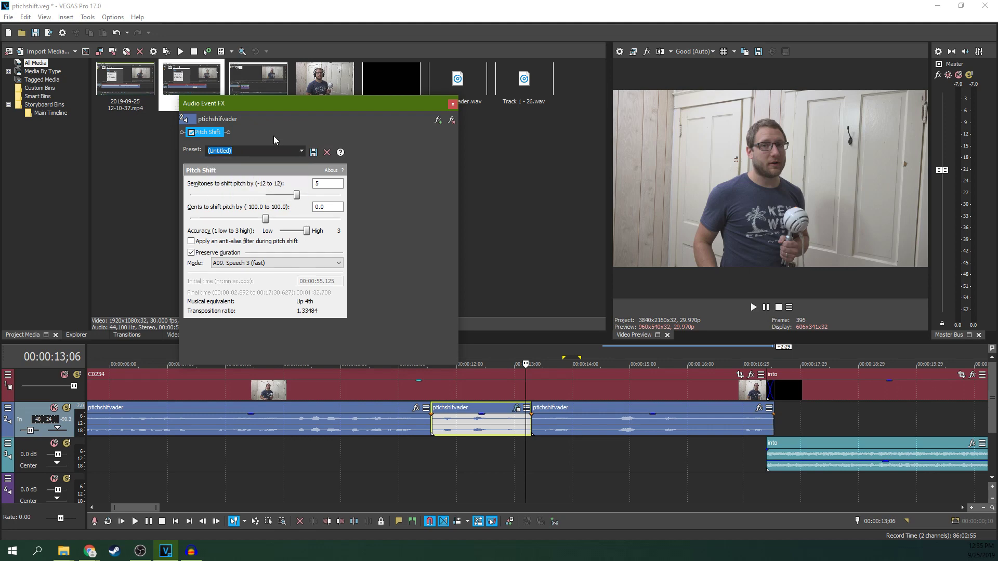